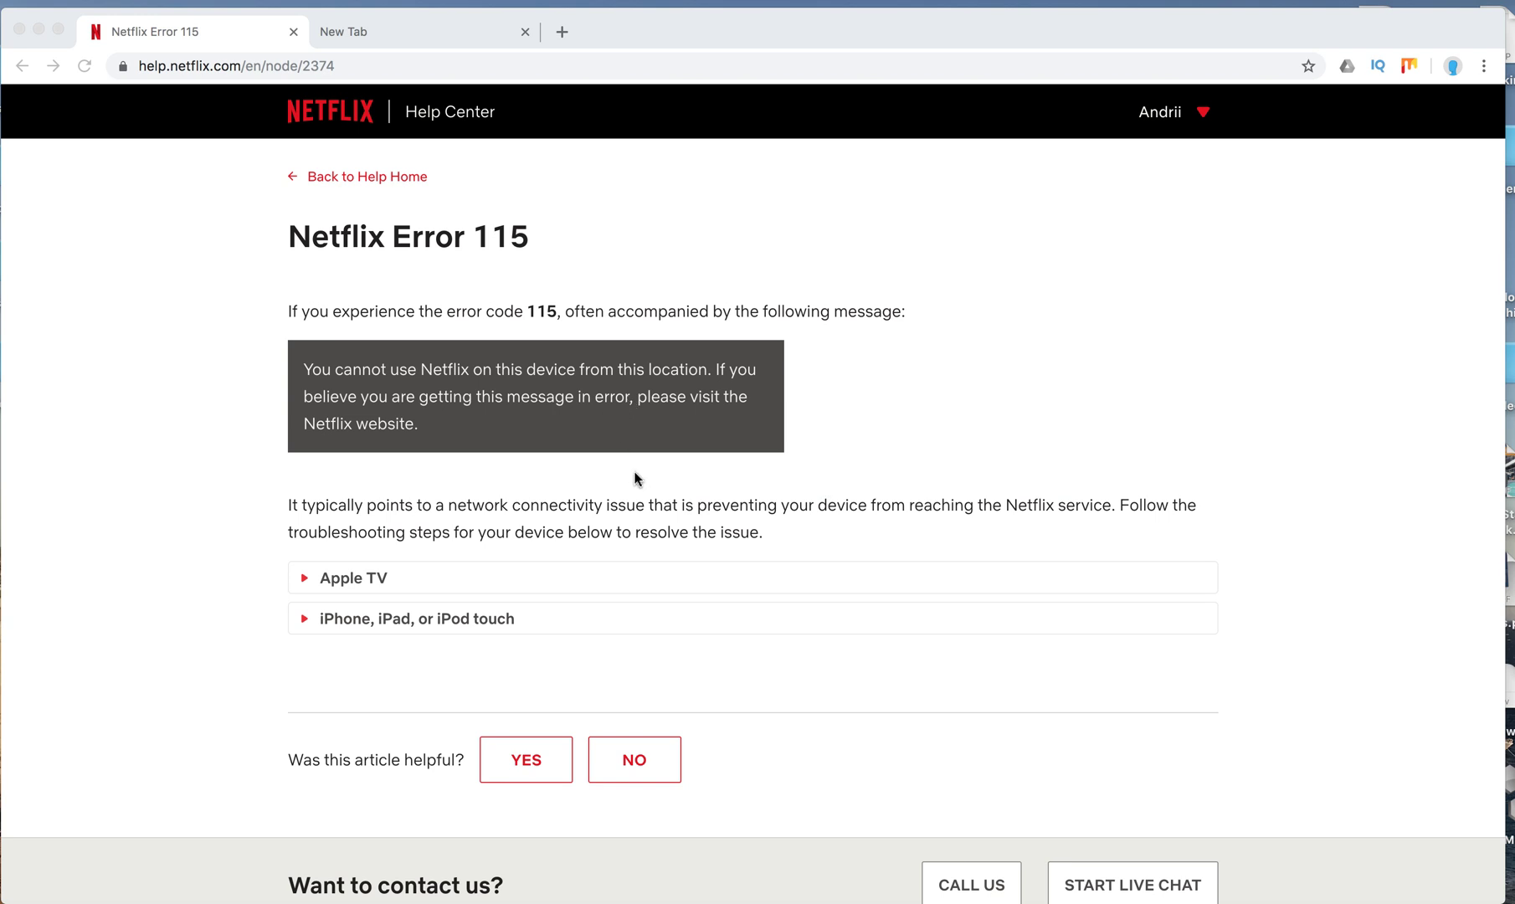
scroll(634, 473, down, 1)
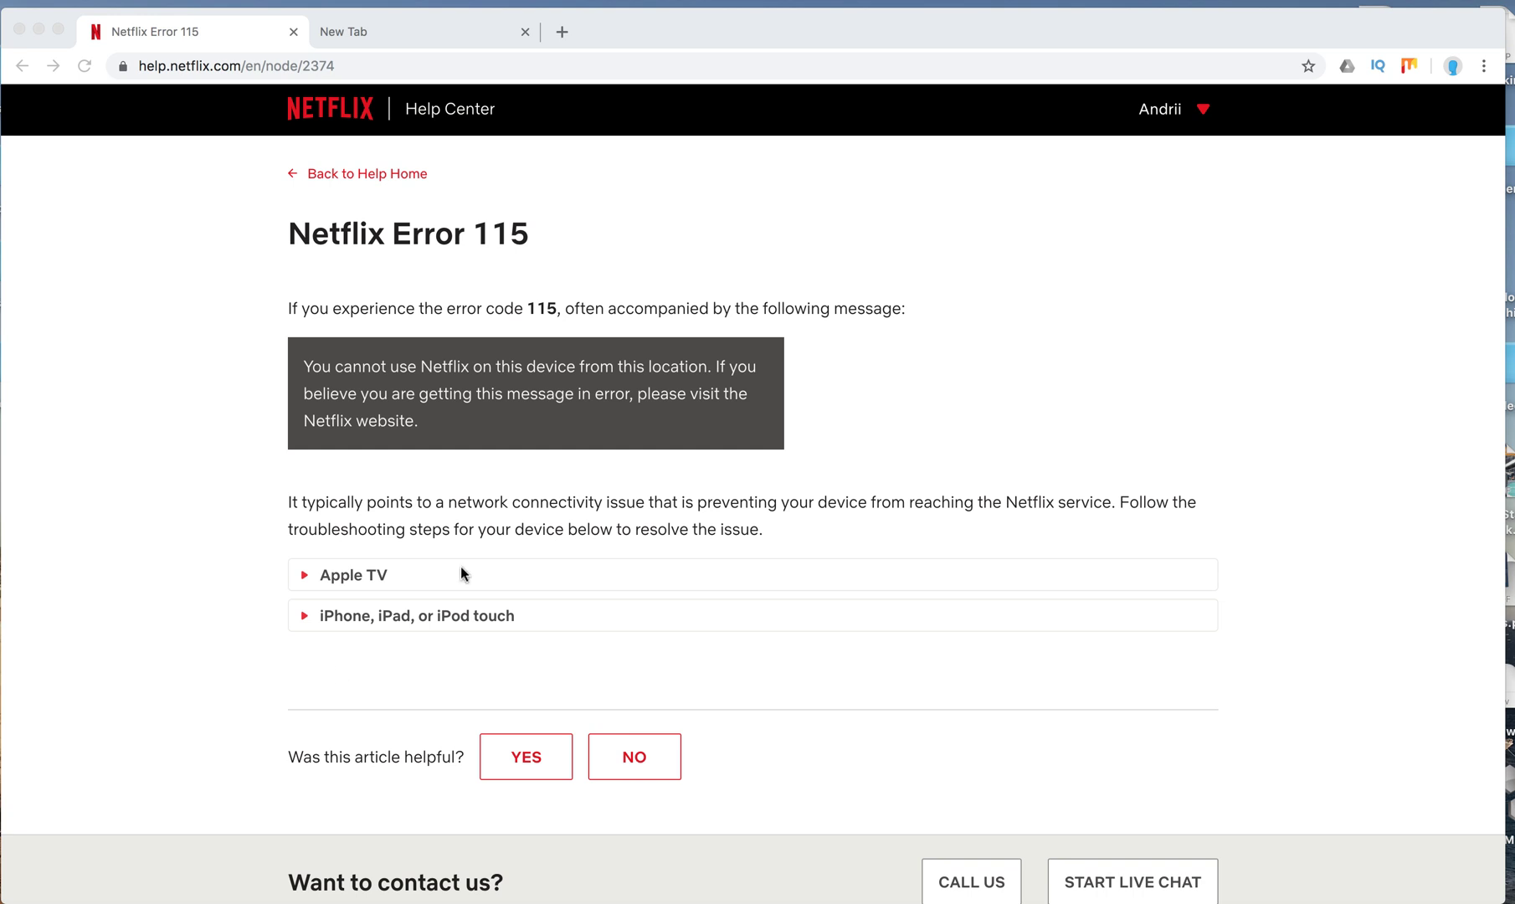
Expand the Apple TV accordion on the Error 115 article to show its troubleshooting steps.
click(359, 576)
scroll(503, 530, down, 3)
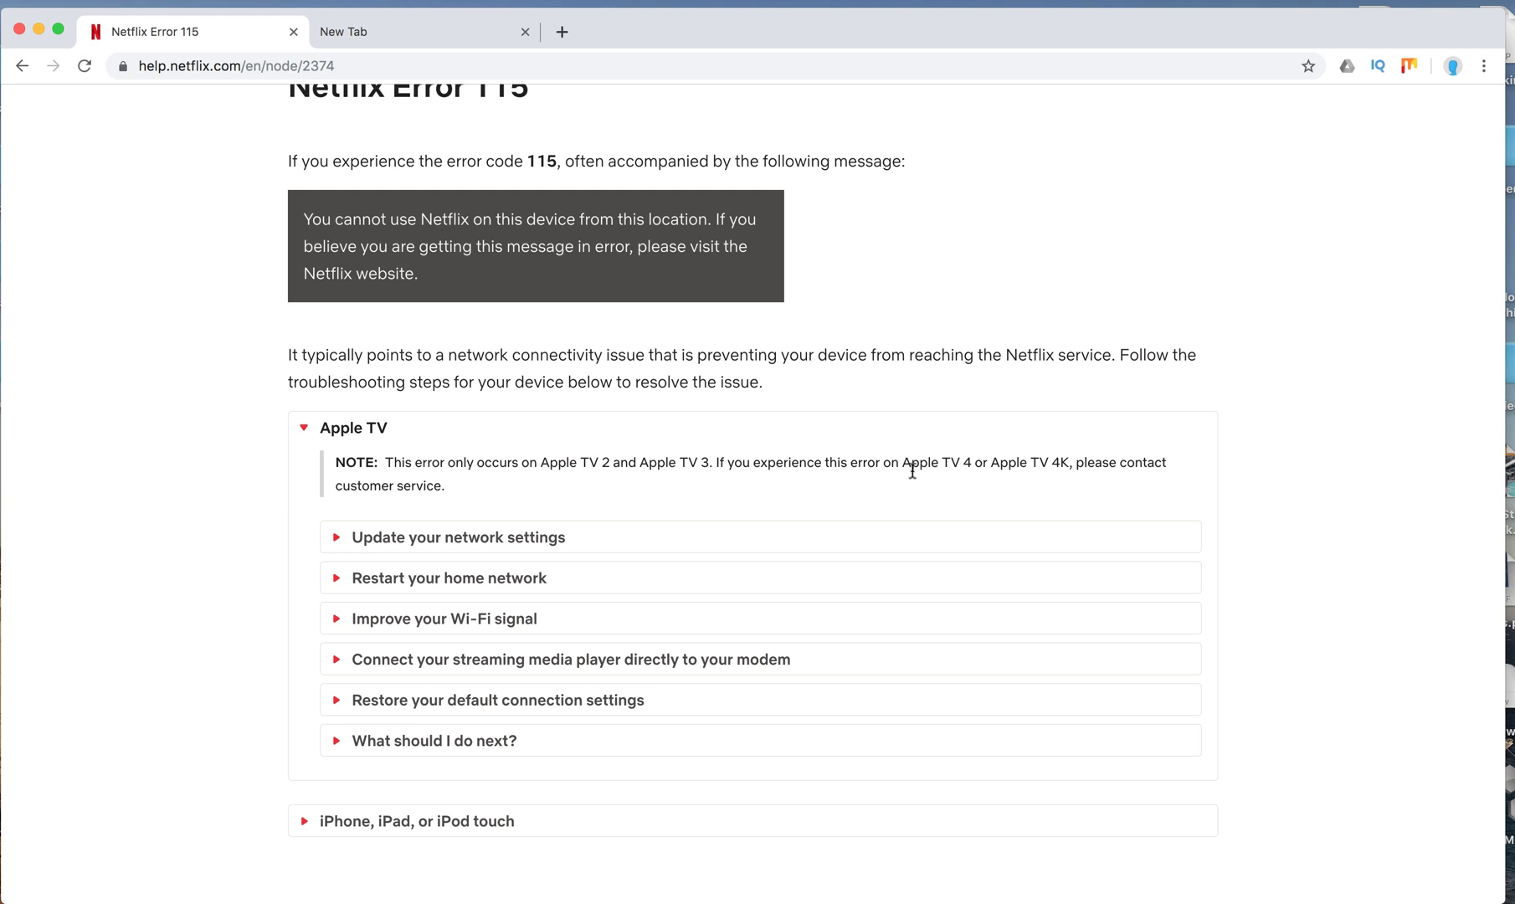
Expand the Apple TV items 'Update your network settings' and 'Restart your home network'.
click(504, 541)
scroll(709, 515, down, 1)
scroll(710, 517, down, 1)
scroll(709, 518, down, 2)
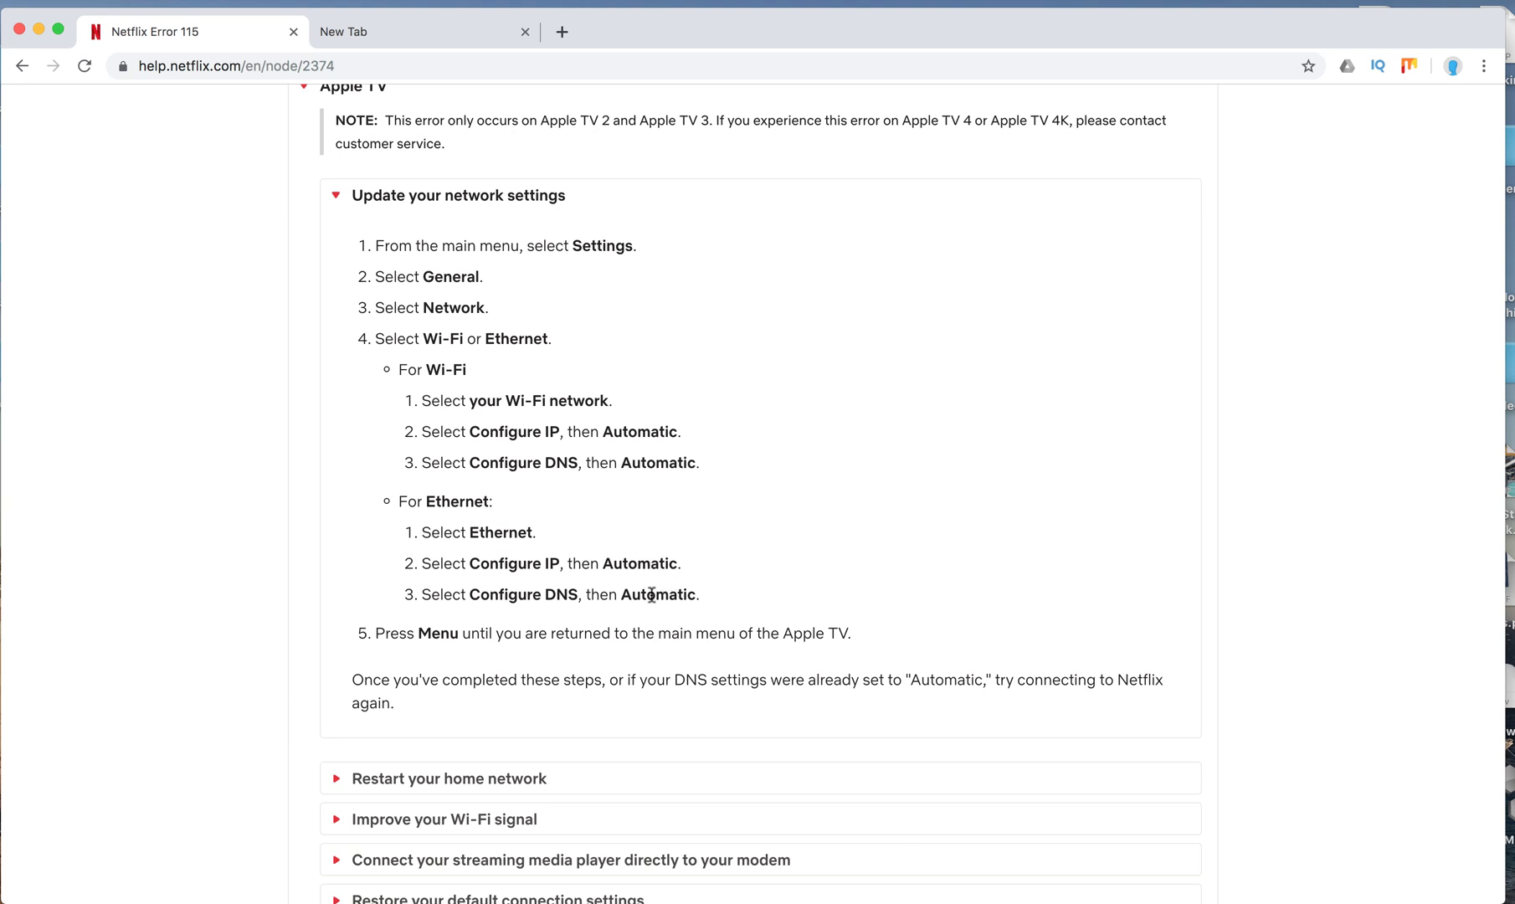
scroll(790, 582, down, 1)
click(498, 724)
scroll(651, 647, down, 3)
scroll(651, 654, down, 1)
scroll(652, 655, down, 2)
scroll(651, 654, down, 4)
scroll(652, 655, down, 3)
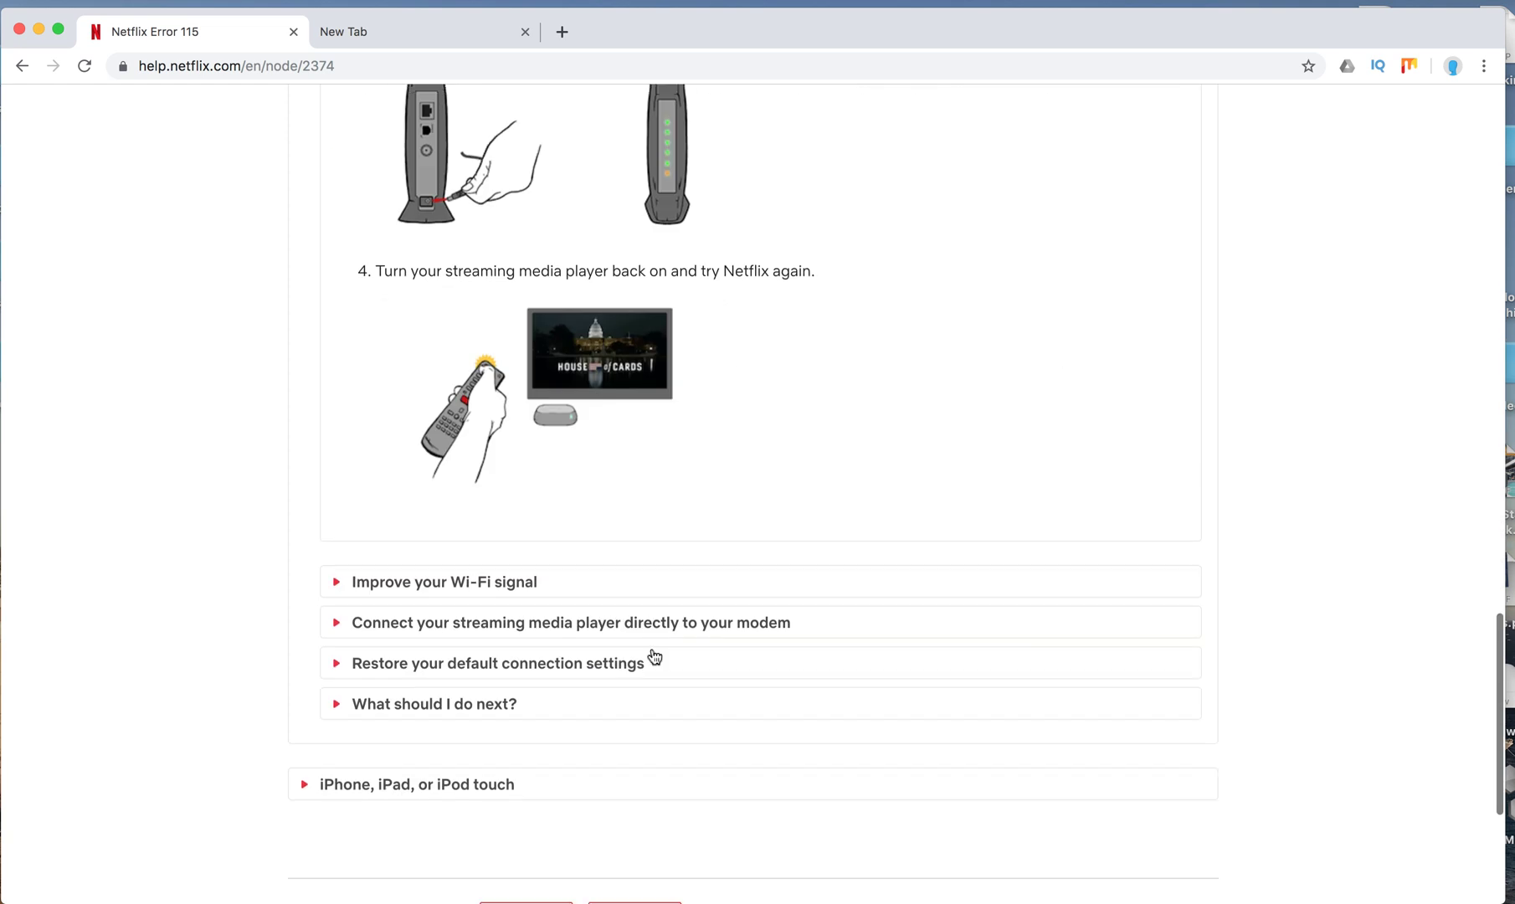
Expand 'Improve your Wi-Fi signal' and 'Connect your streaming media player directly to your modem'.
click(501, 582)
scroll(650, 552, down, 1)
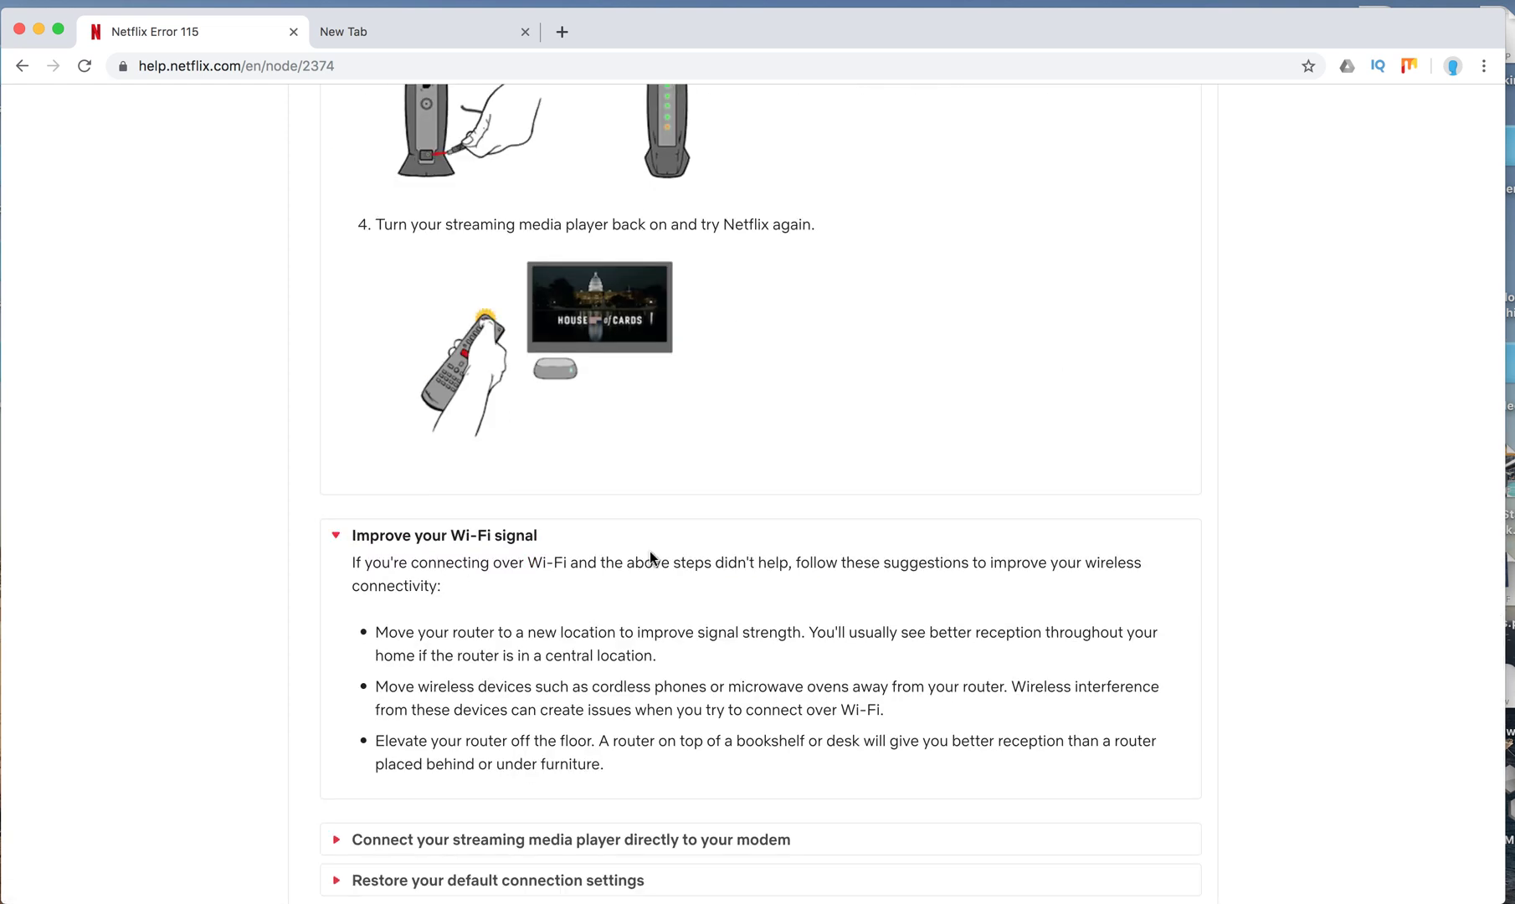
scroll(650, 550, down, 1)
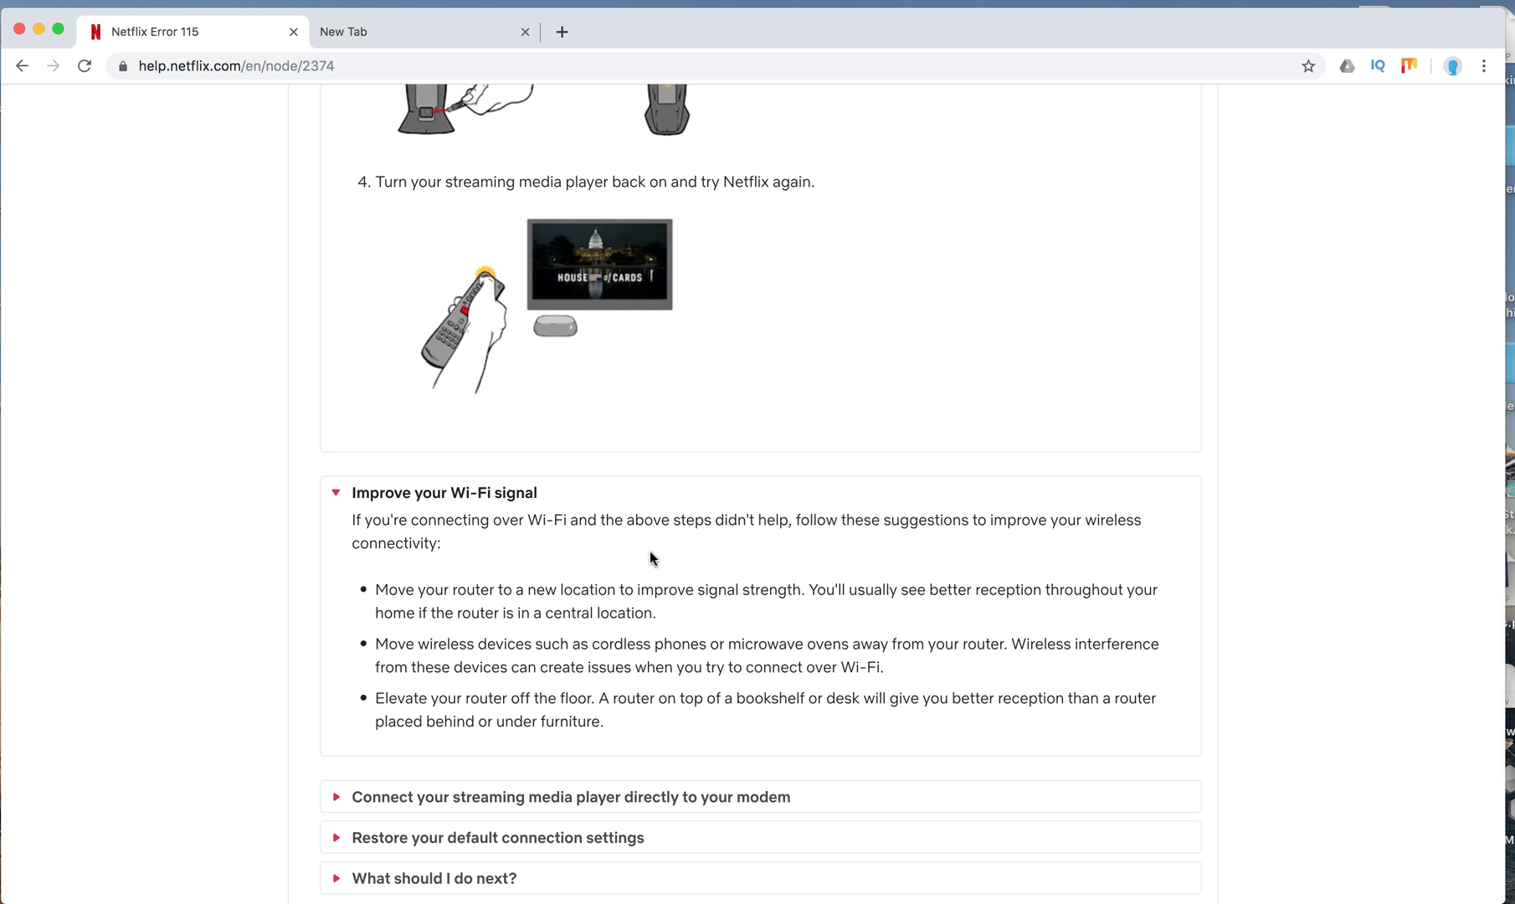
scroll(650, 551, down, 1)
click(578, 739)
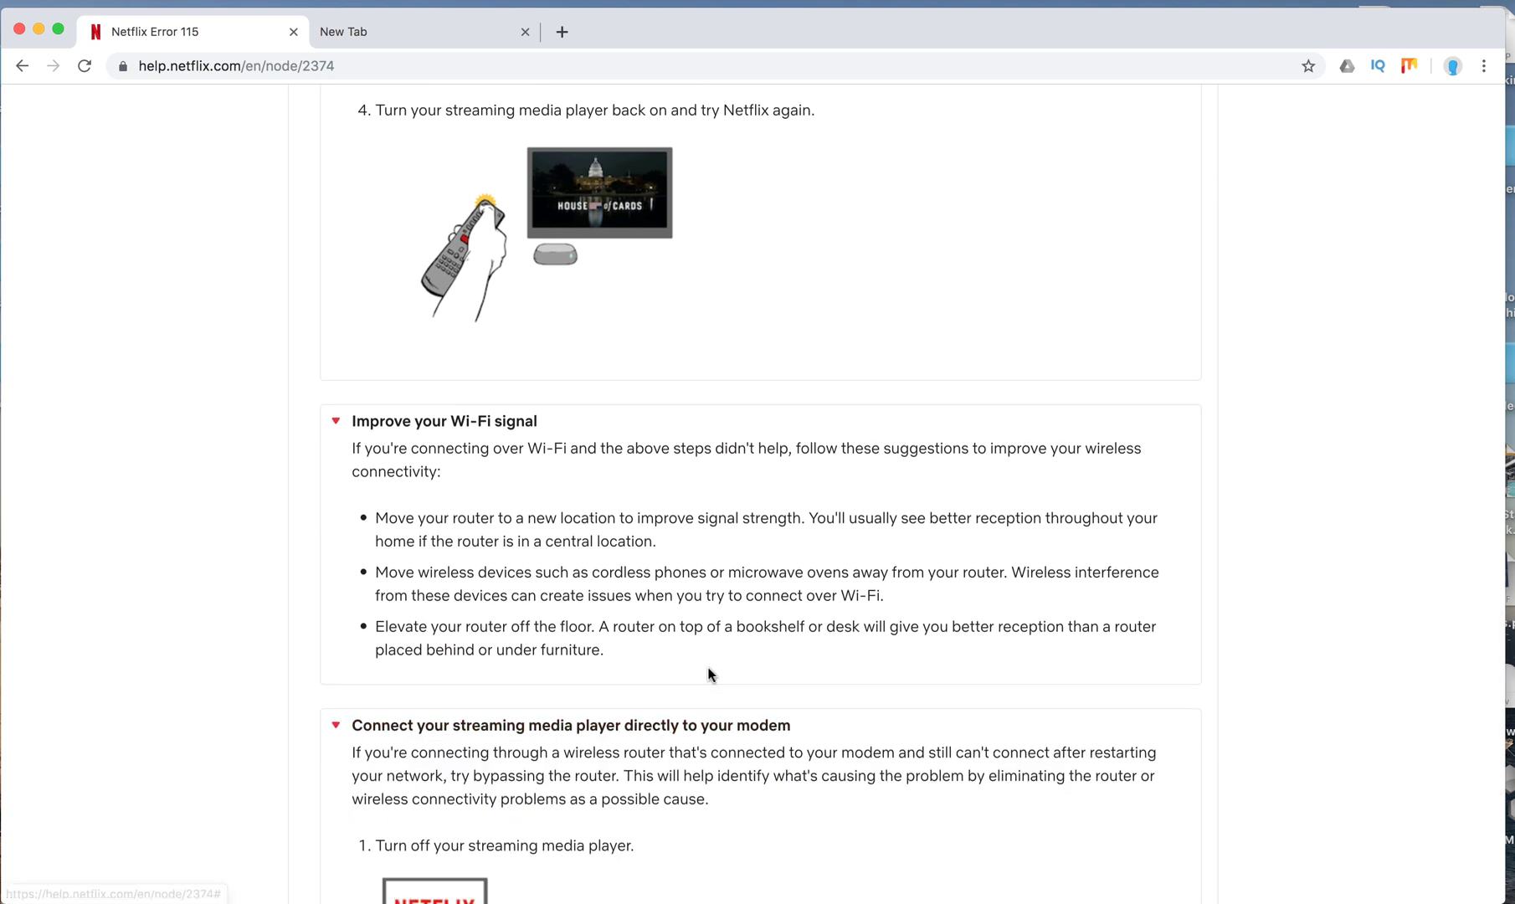
scroll(707, 674, down, 3)
scroll(708, 674, down, 3)
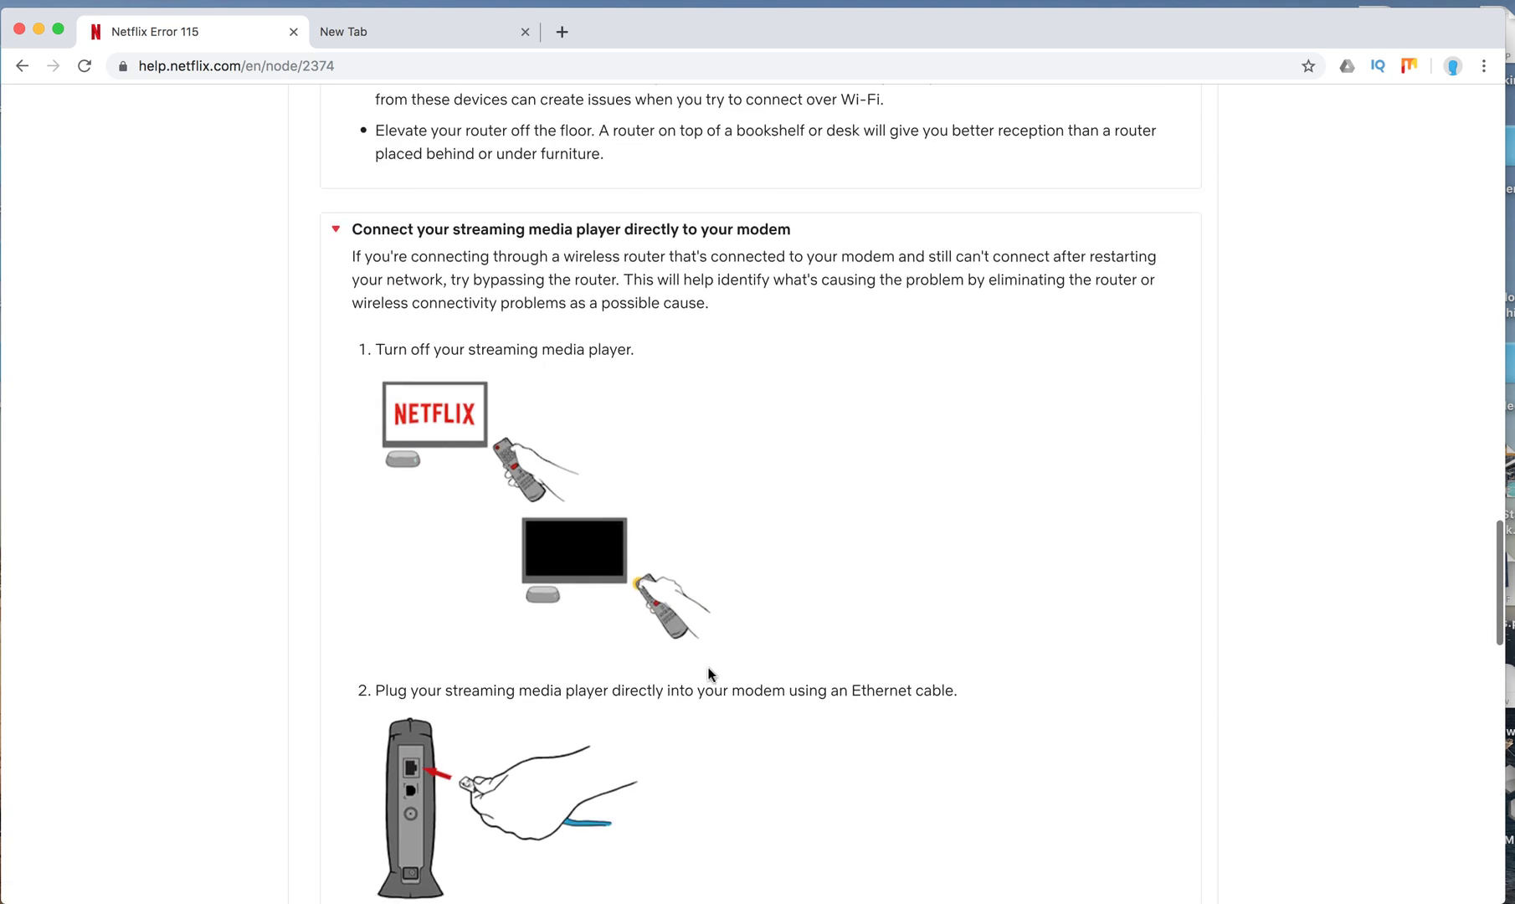
scroll(708, 676, down, 4)
scroll(709, 676, down, 5)
scroll(708, 675, down, 3)
scroll(708, 670, down, 2)
Expand 'Restore your default connection settings', 'What should I do next?', and the iPhone, iPad, or iPod touch section.
click(612, 693)
scroll(784, 658, down, 1)
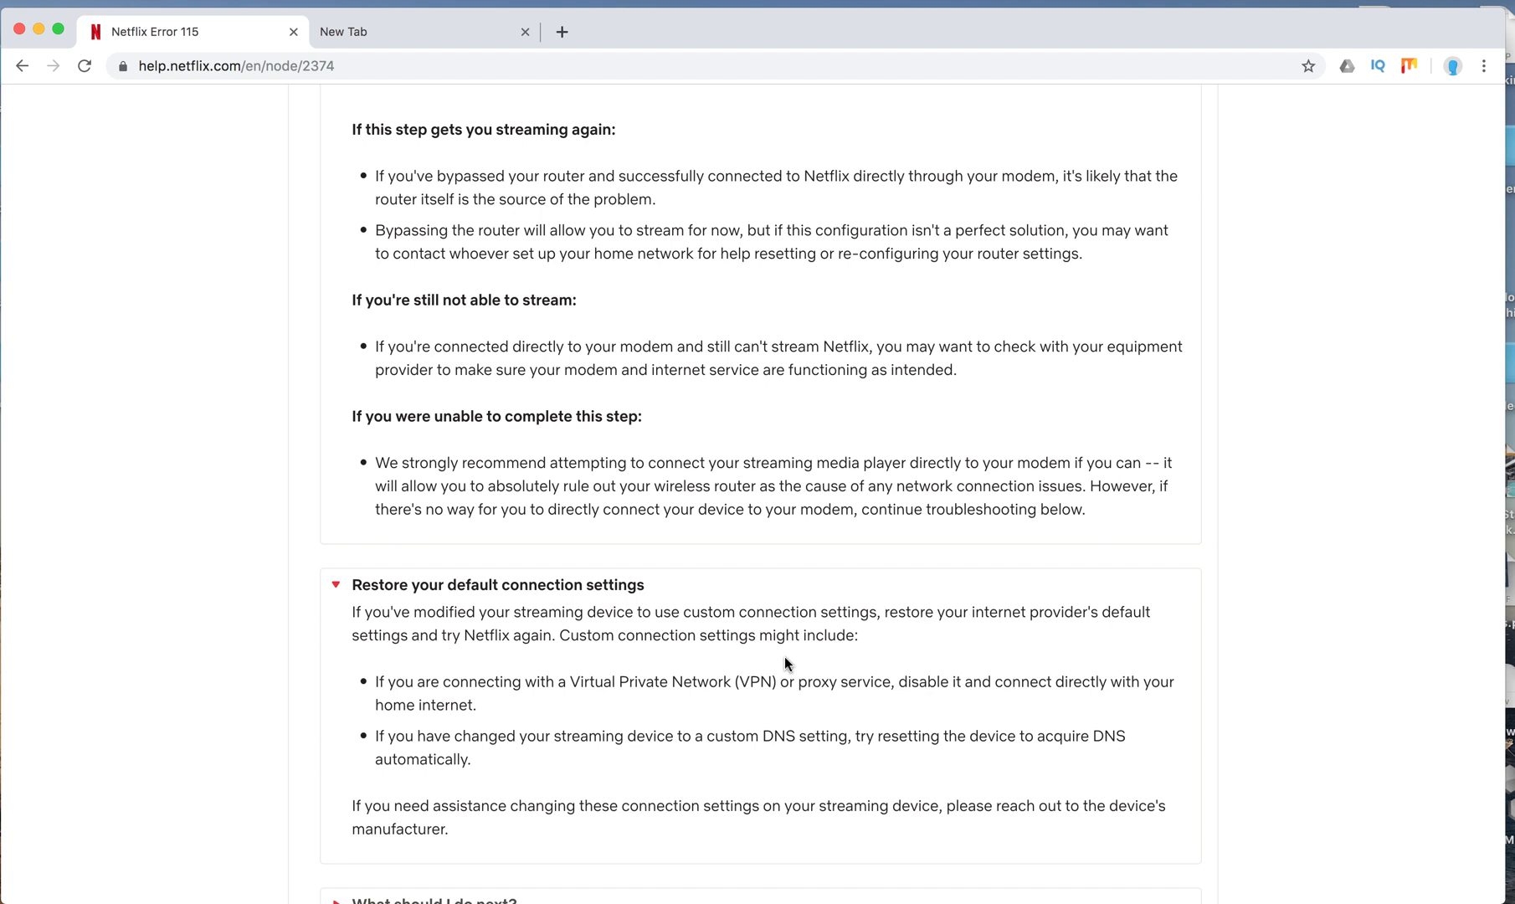
scroll(785, 655, down, 2)
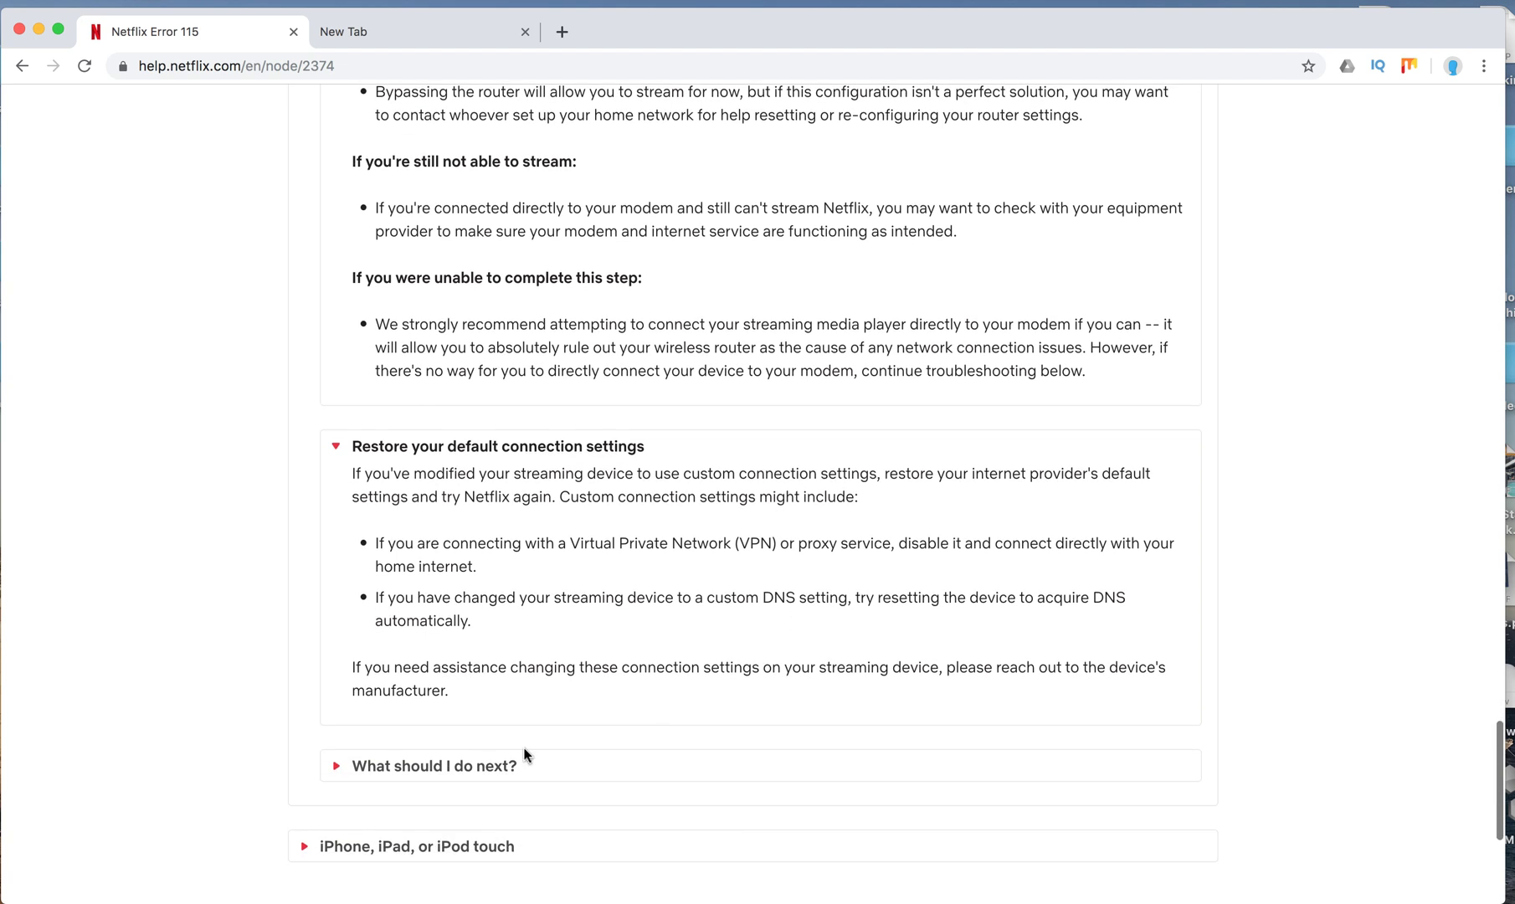
scroll(508, 754, down, 1)
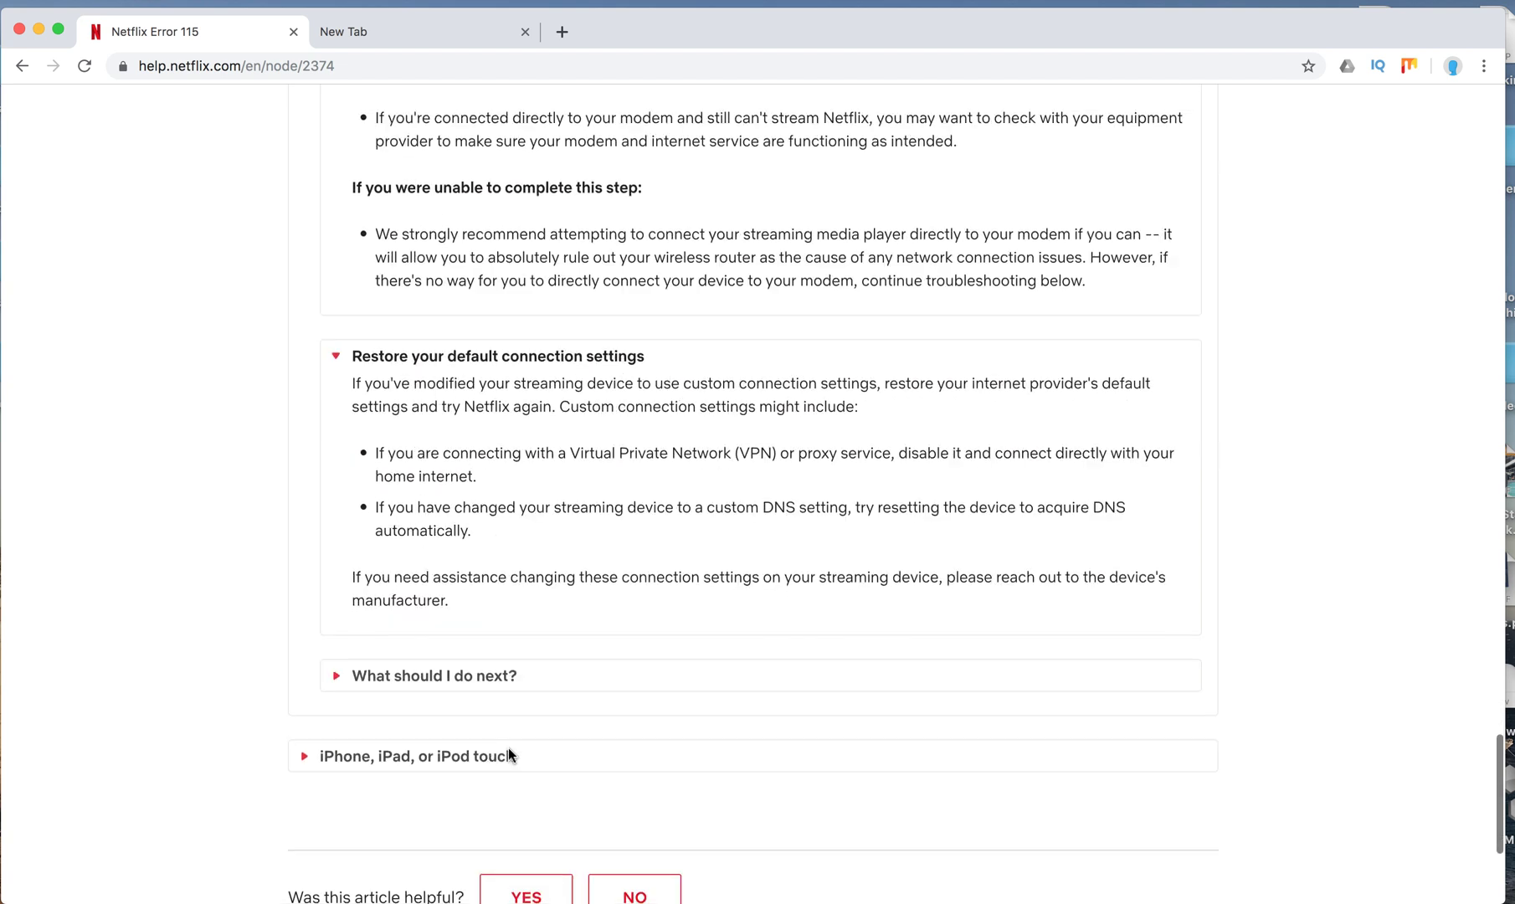
click(496, 678)
scroll(589, 627, down, 1)
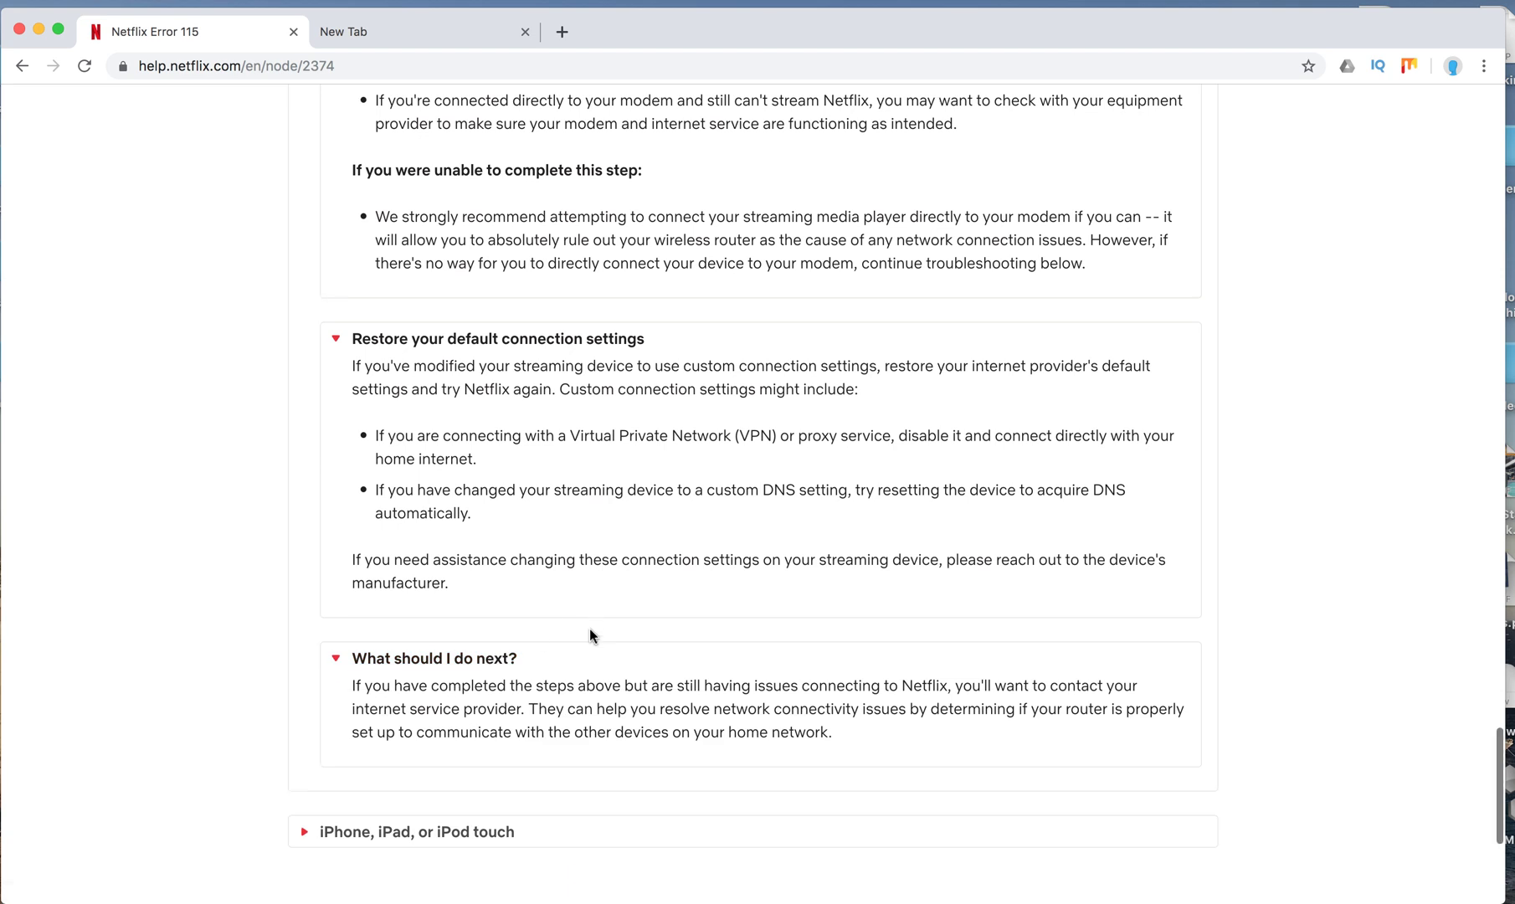
click(456, 842)
scroll(652, 643, down, 2)
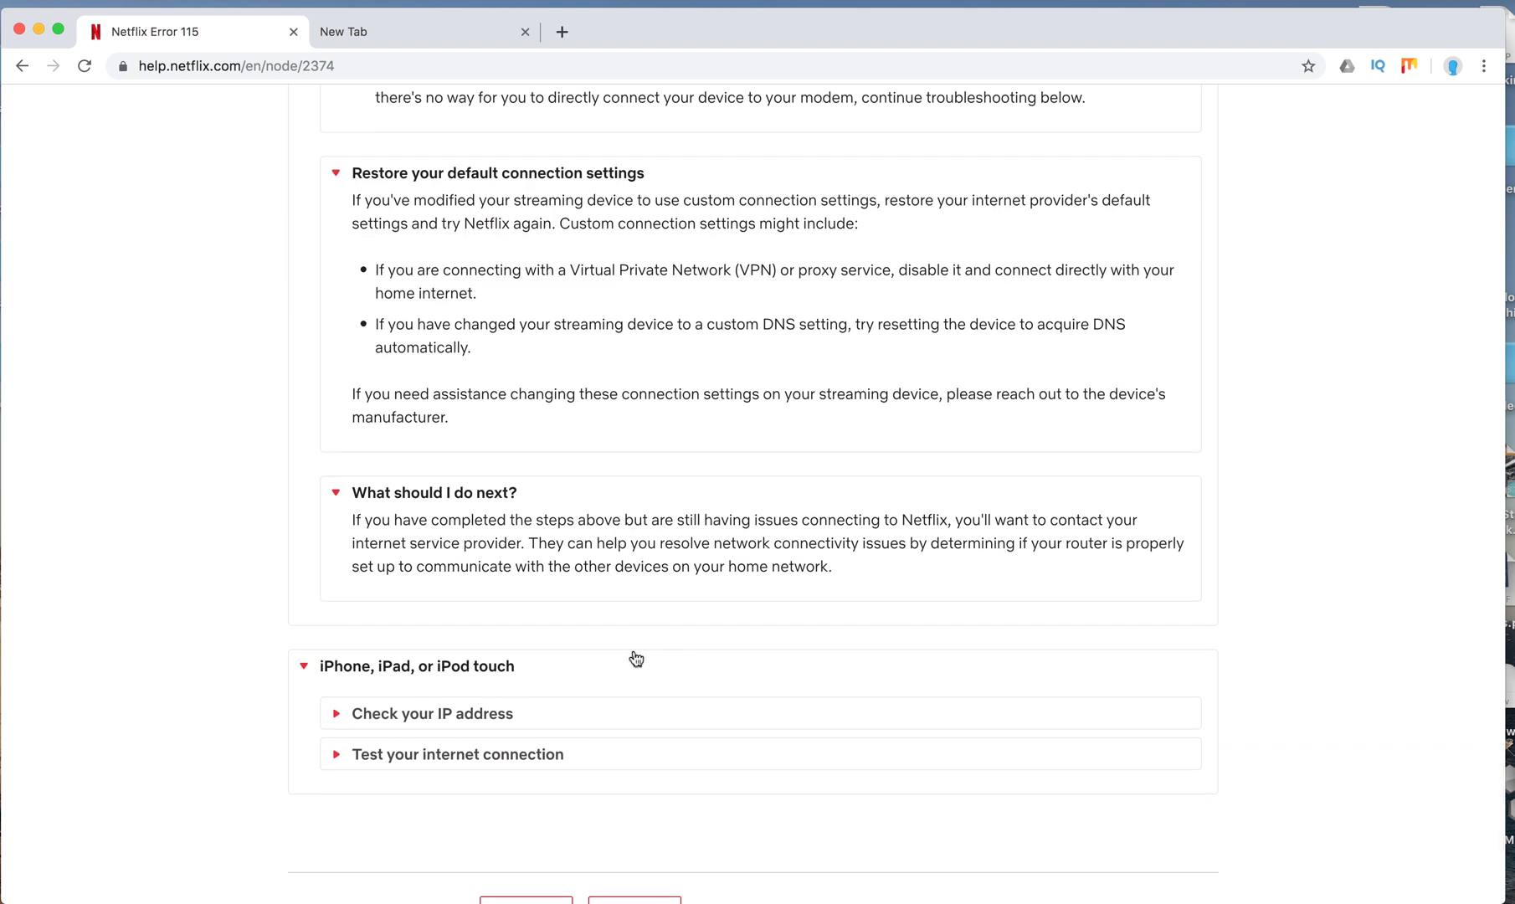
Expand the iPhone 'Check your IP address' steps and briefly highlight the country-check sentence in step 4.
click(514, 716)
scroll(626, 638, down, 1)
scroll(626, 631, down, 1)
scroll(624, 632, down, 1)
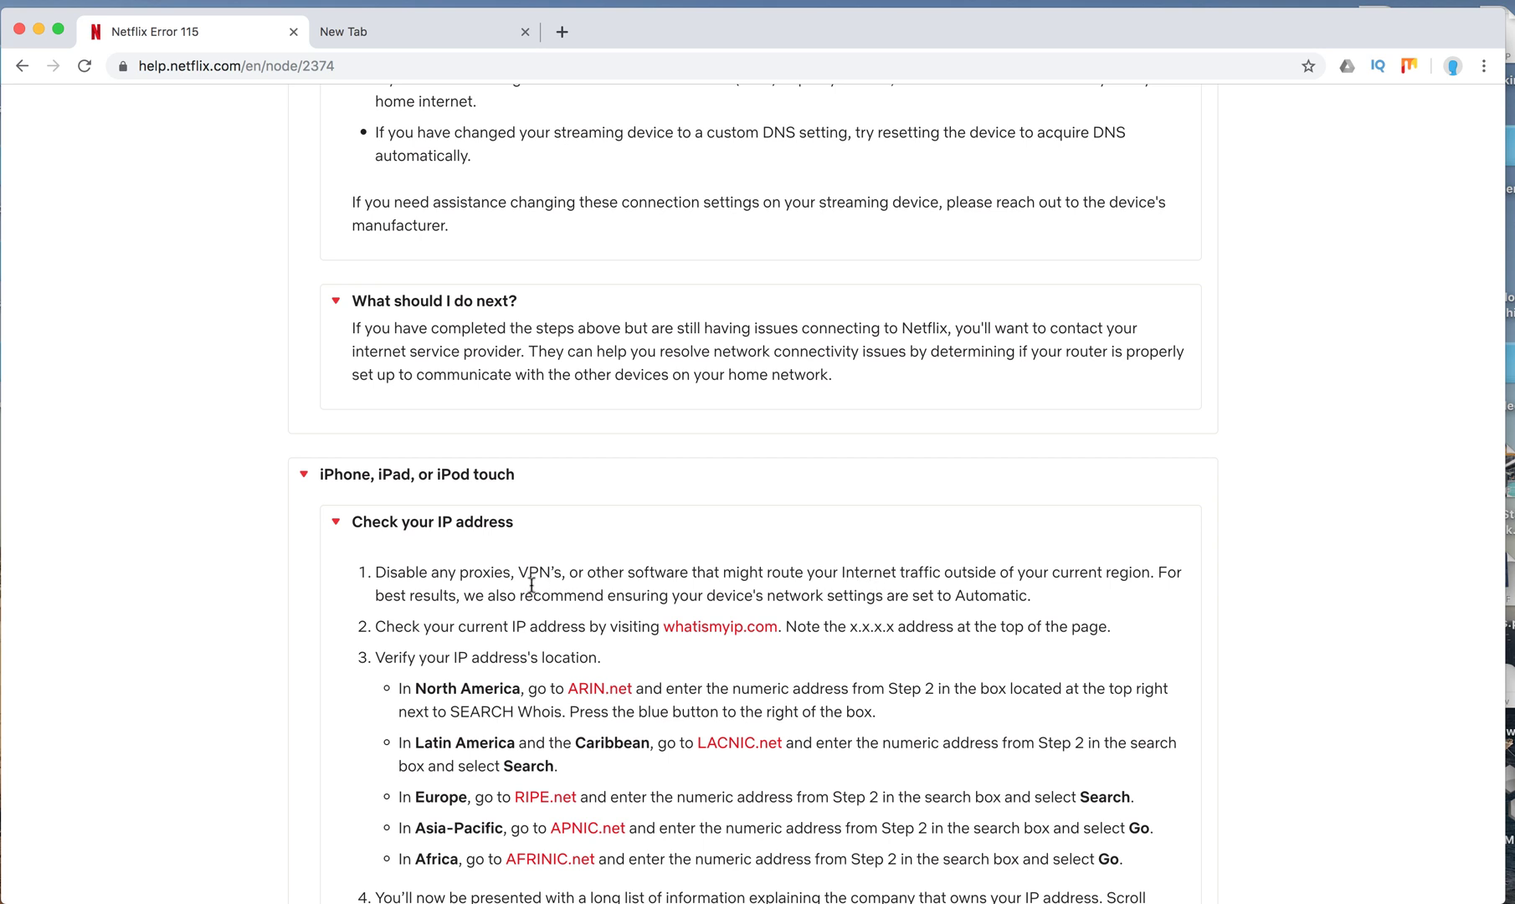
scroll(509, 591, down, 2)
scroll(509, 595, down, 1)
scroll(510, 594, down, 2)
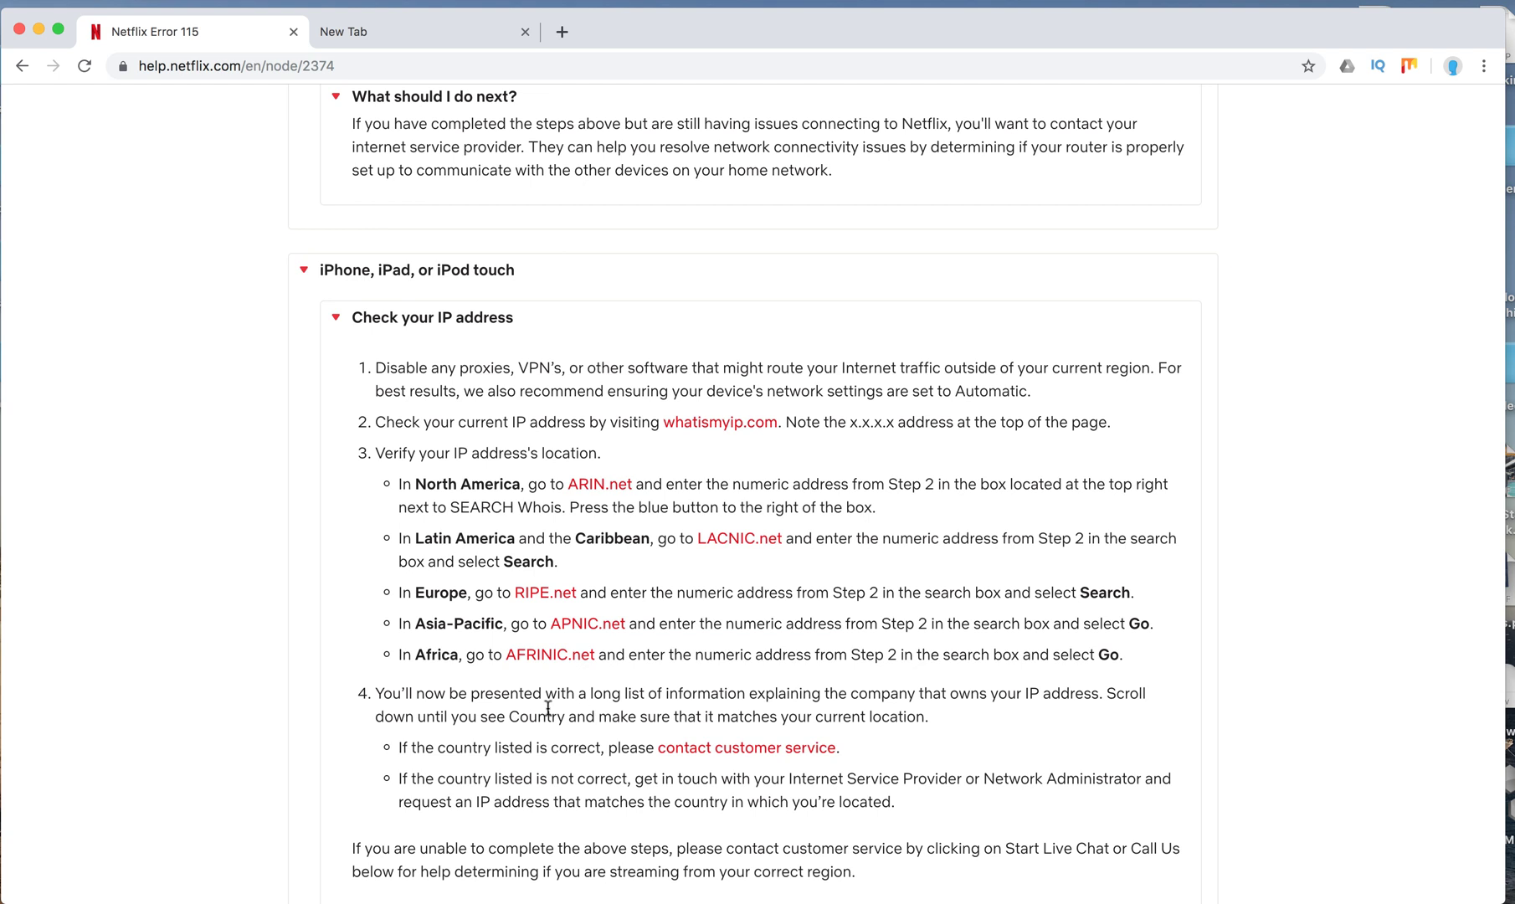
drag(505, 715, 746, 717)
click(744, 715)
scroll(743, 715, down, 3)
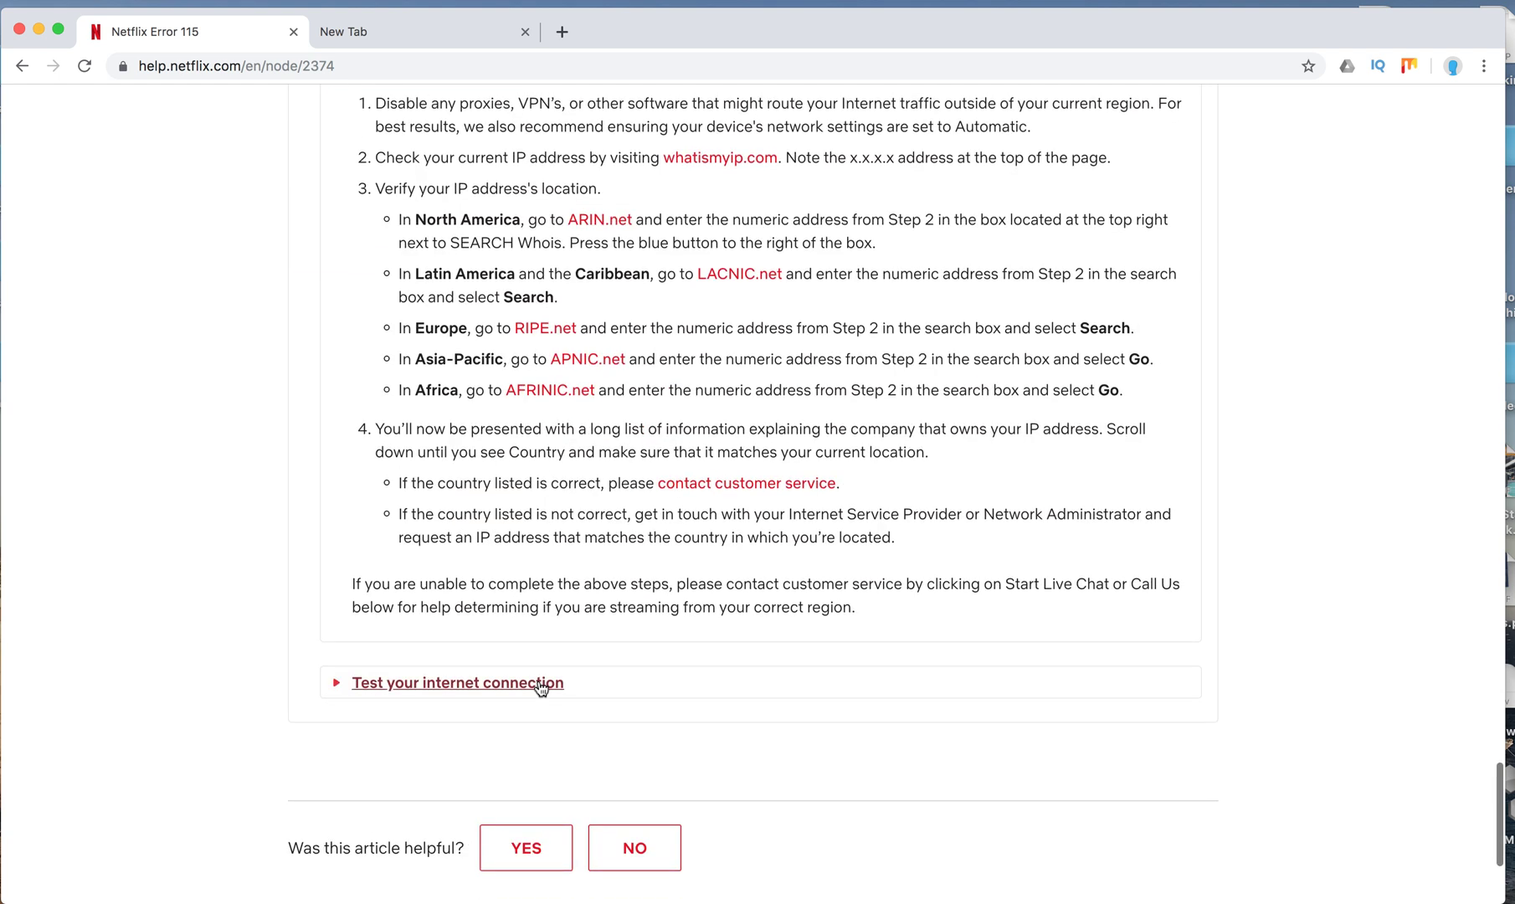
Expand the iPhone 'Test your internet connection' advice, then scroll back to the Error 115 heading.
click(716, 645)
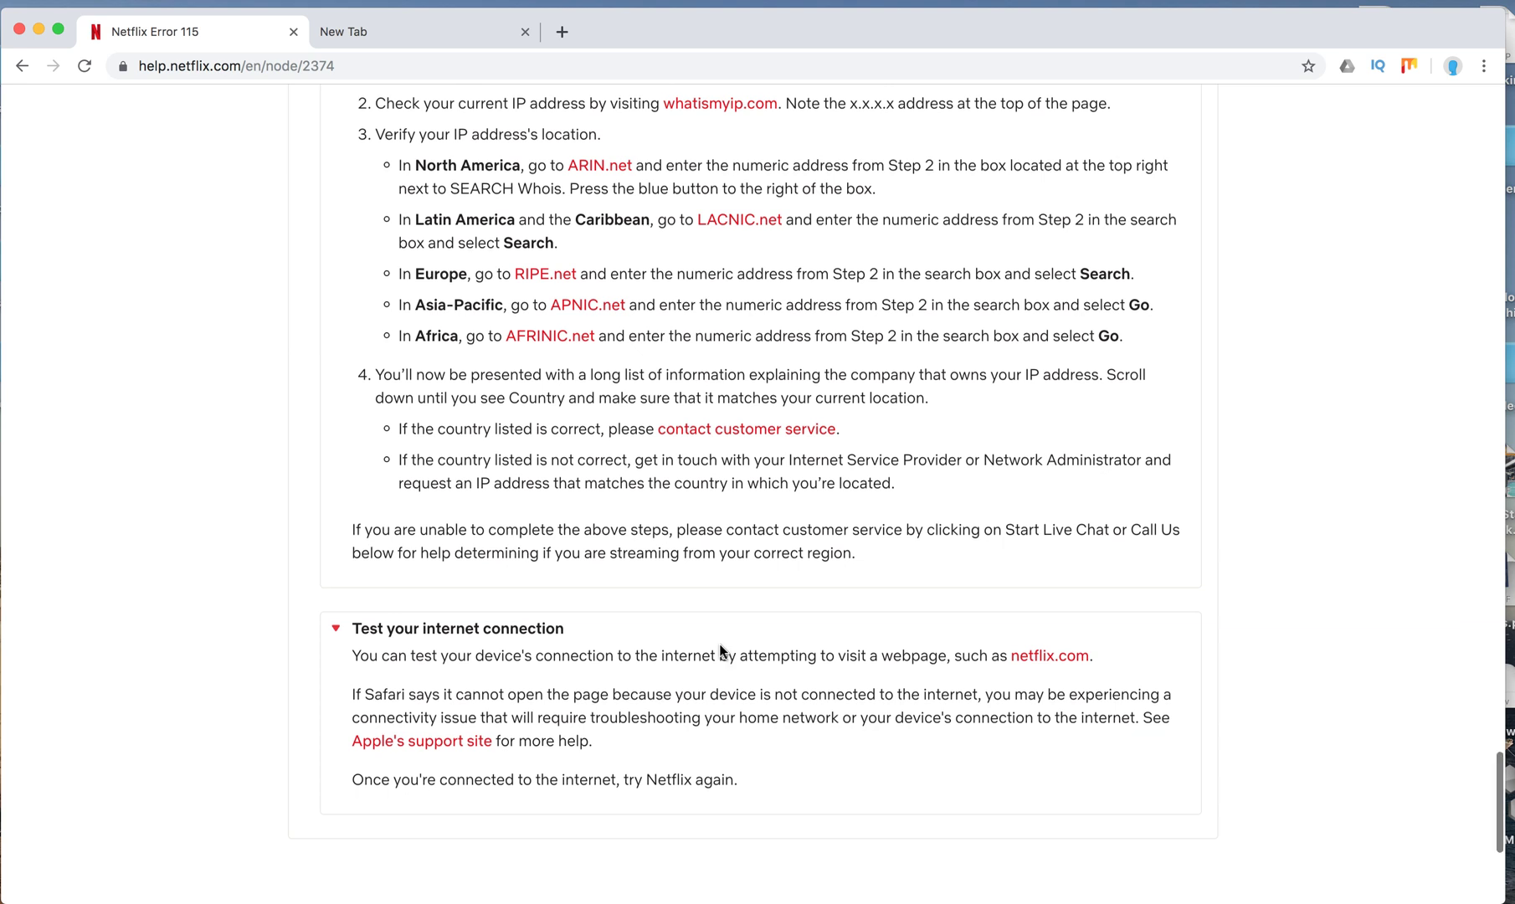
scroll(719, 643, down, 3)
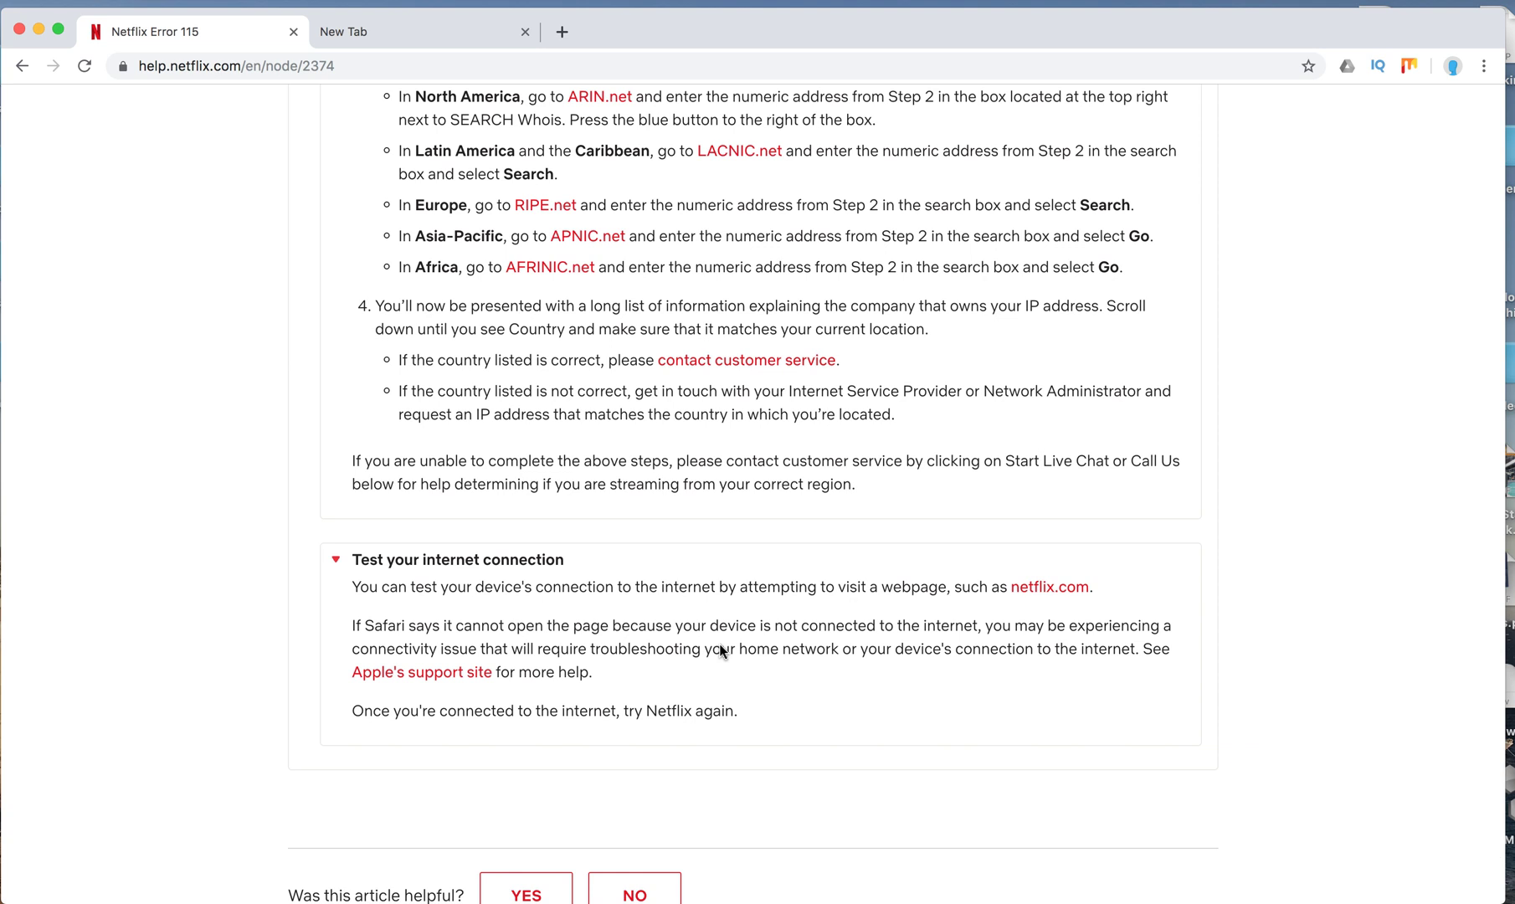
scroll(720, 649, up, 1)
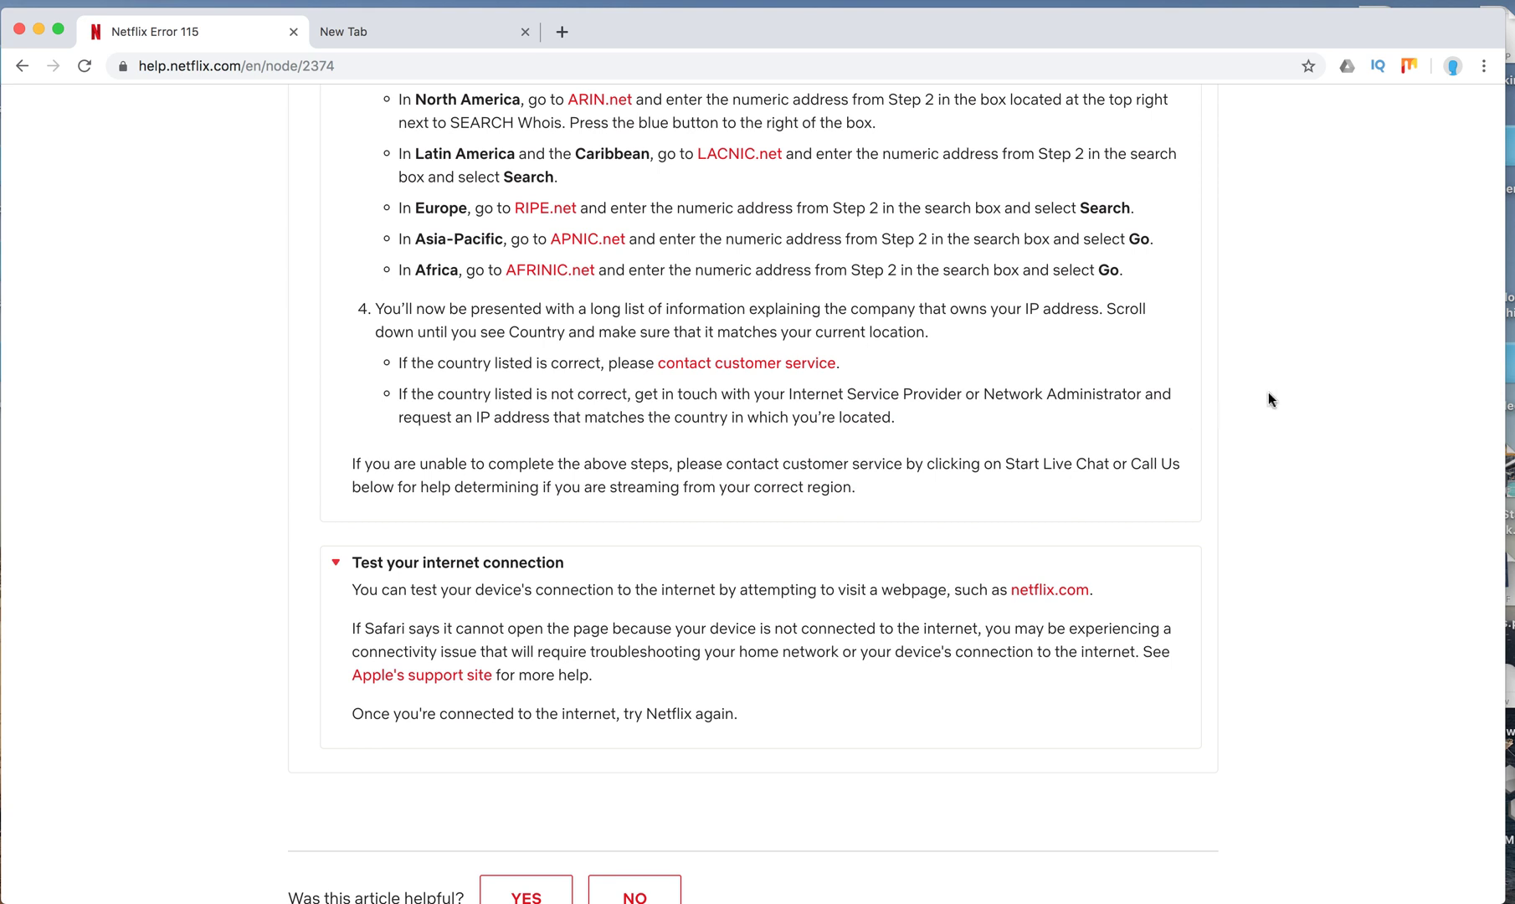
scroll(1268, 393, up, 2)
scroll(1268, 393, up, 10)
scroll(1267, 393, up, 5)
scroll(1268, 392, up, 5)
scroll(1267, 395, up, 15)
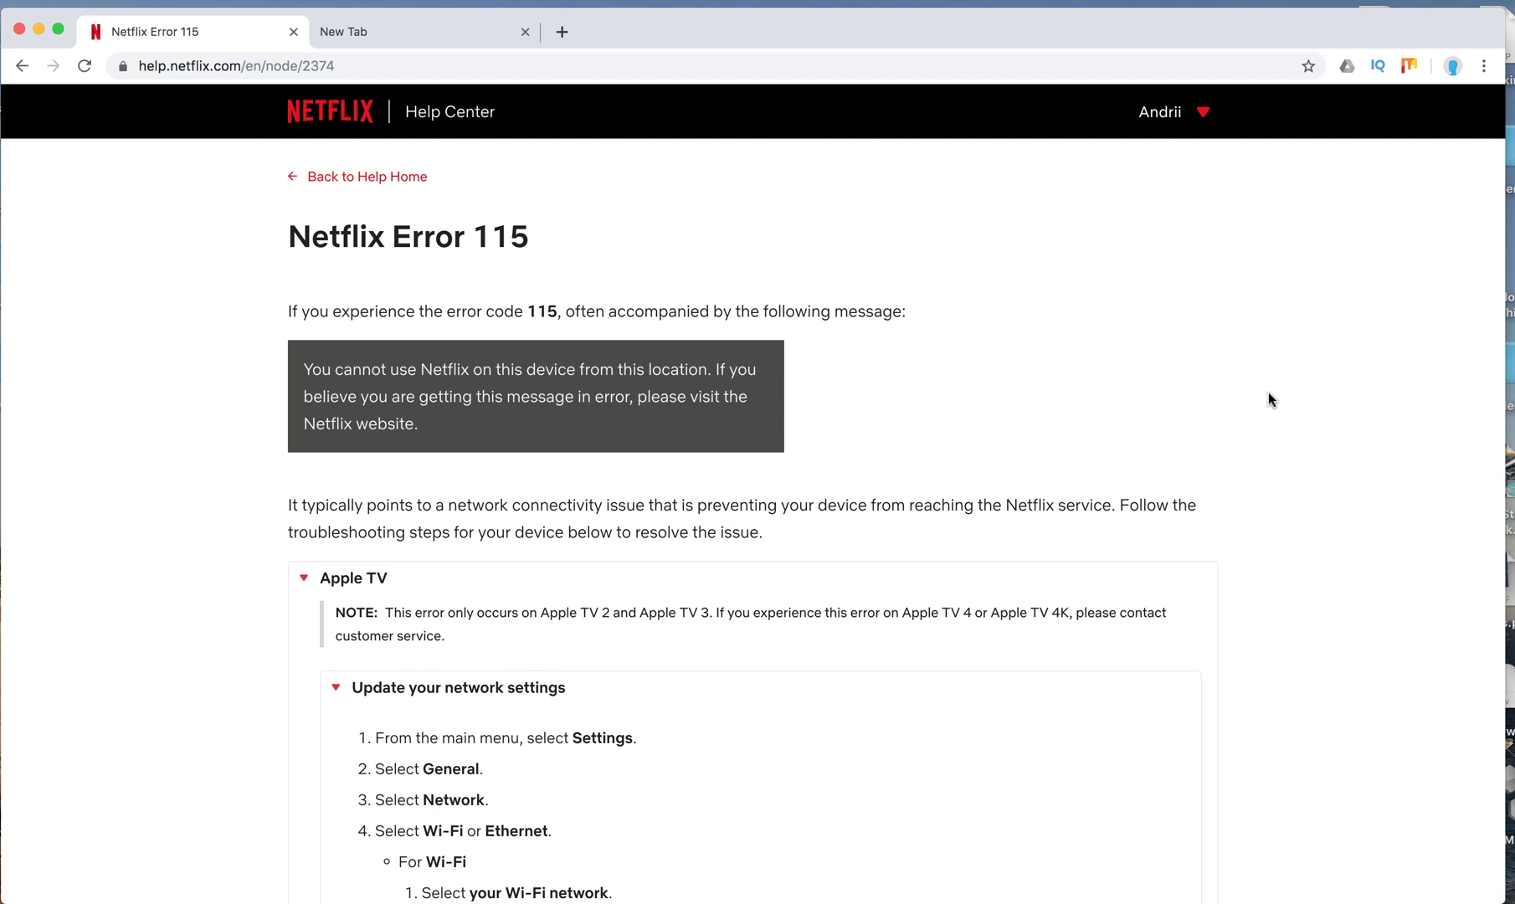